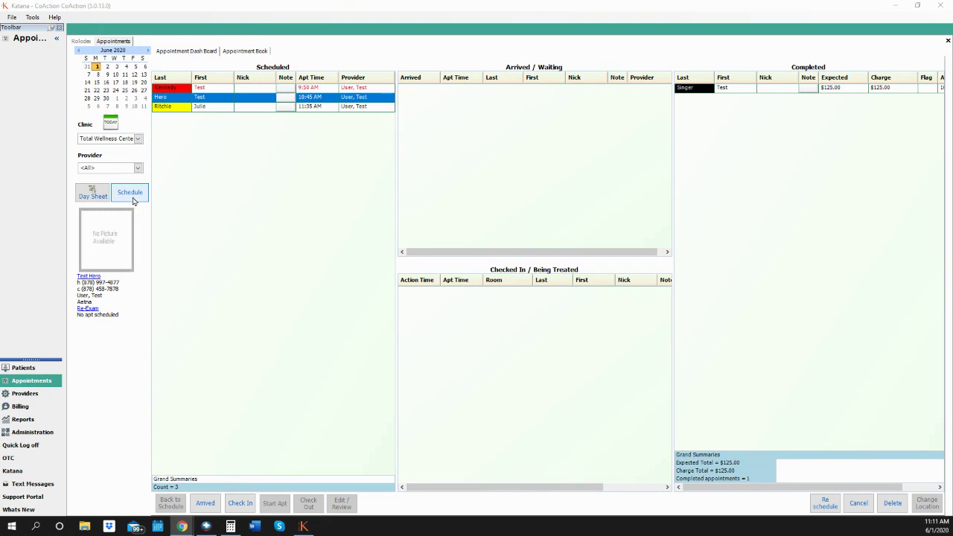
View the patient record linked to the 9:50 AM appointment and close it again.
{"action": "left_click", "coordinate": [133, 197]}
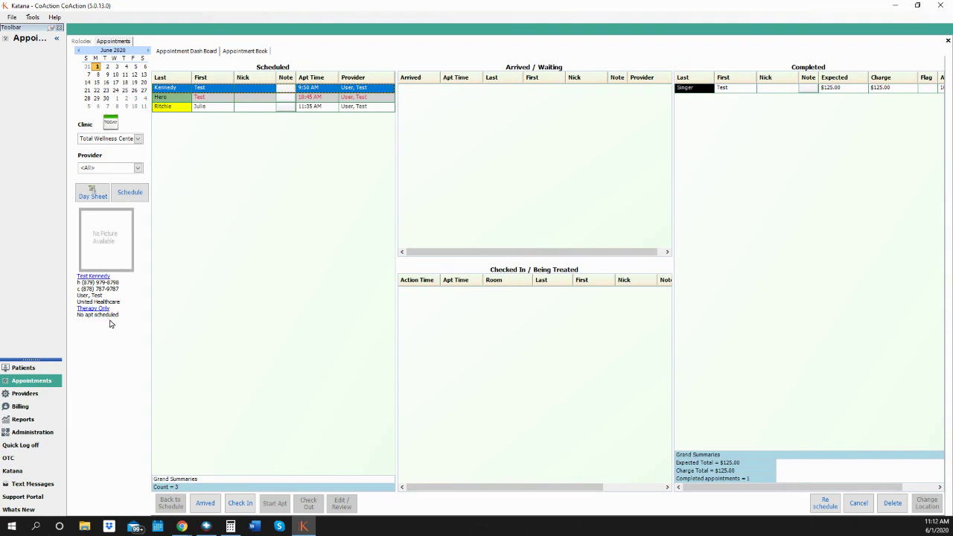
{"action": "left_click", "coordinate": [93, 277]}
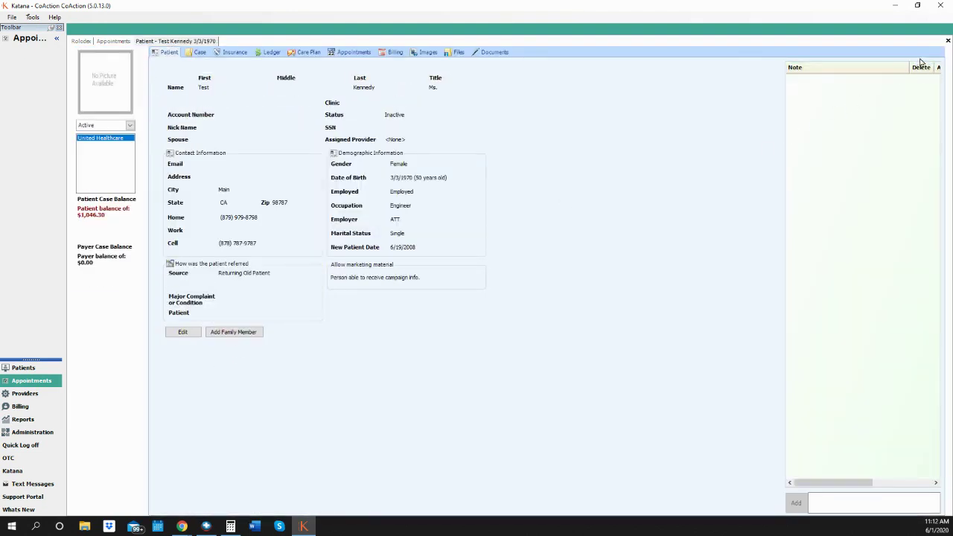
{"action": "left_click", "coordinate": [948, 42]}
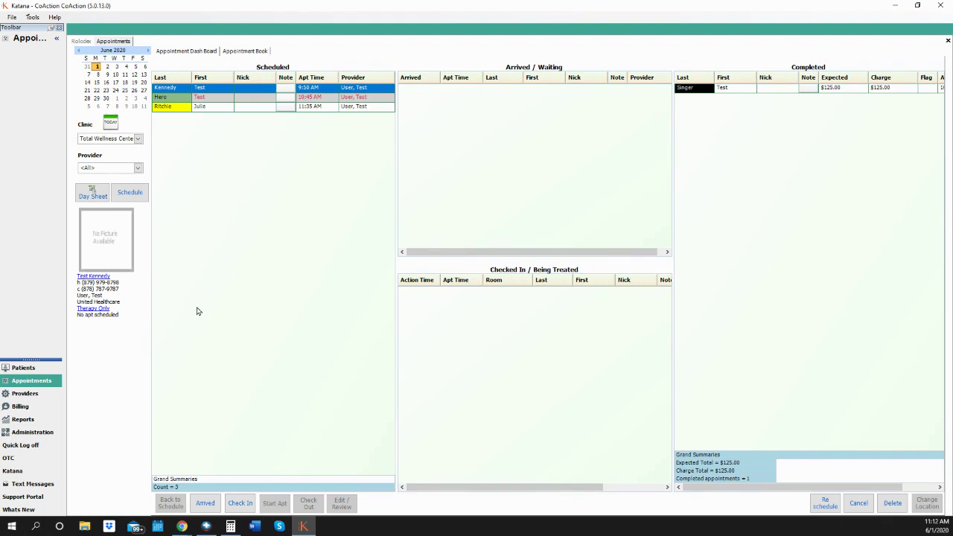
Set the 9:50 AM appointment's reason for visit to ADJ in place of Therapy Only and save it.
{"action": "left_click", "coordinate": [99, 308]}
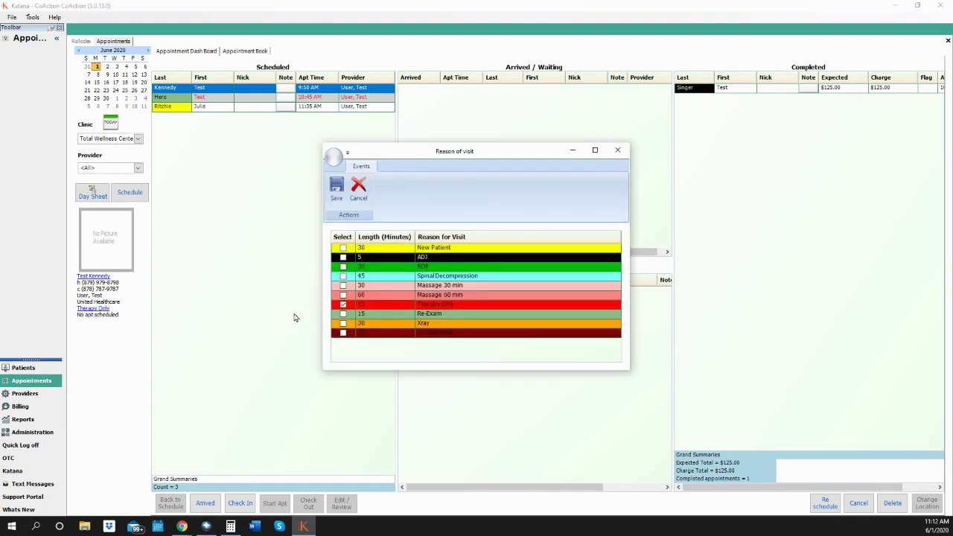
{"action": "left_click", "coordinate": [343, 257]}
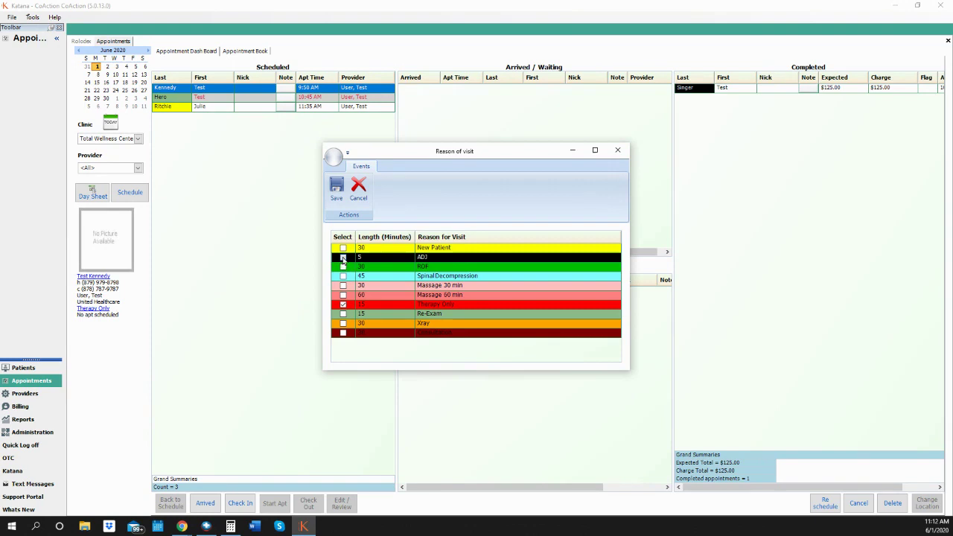
{"action": "left_click", "coordinate": [342, 304]}
{"action": "left_click", "coordinate": [336, 196]}
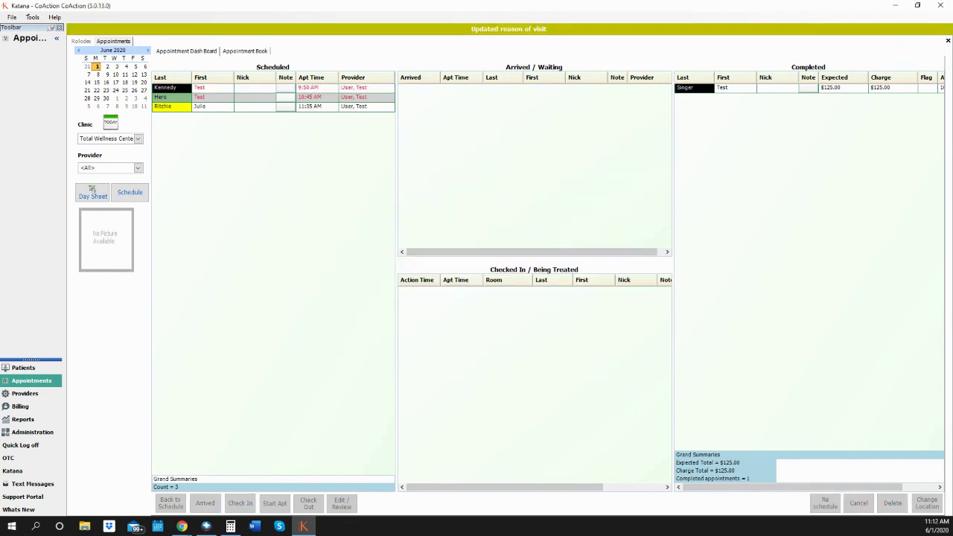
Move the 10:45 AM appointment from Scheduled to Arrived / Waiting.
{"action": "left_click", "coordinate": [182, 527]}
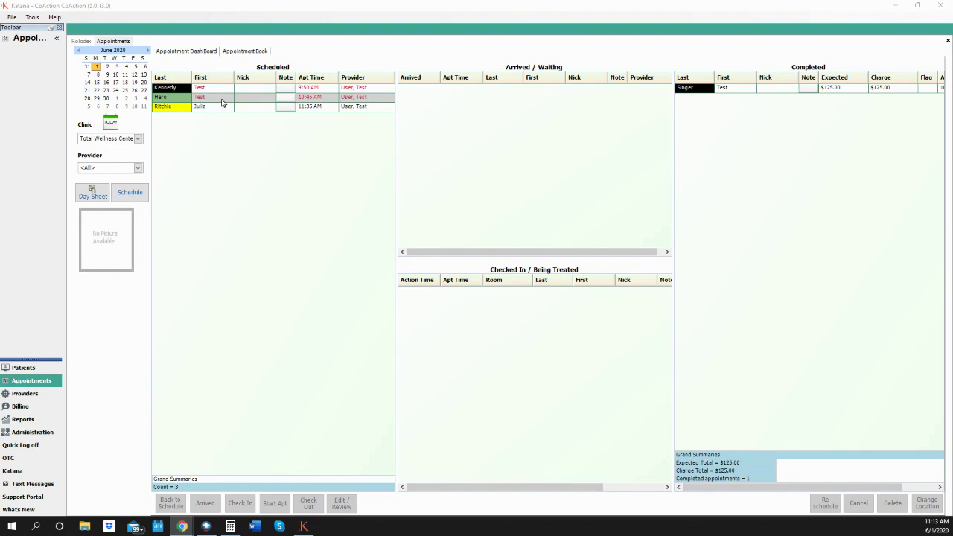
{"action": "left_click_drag", "start_coordinate": [222, 103], "coordinate": [479, 112]}
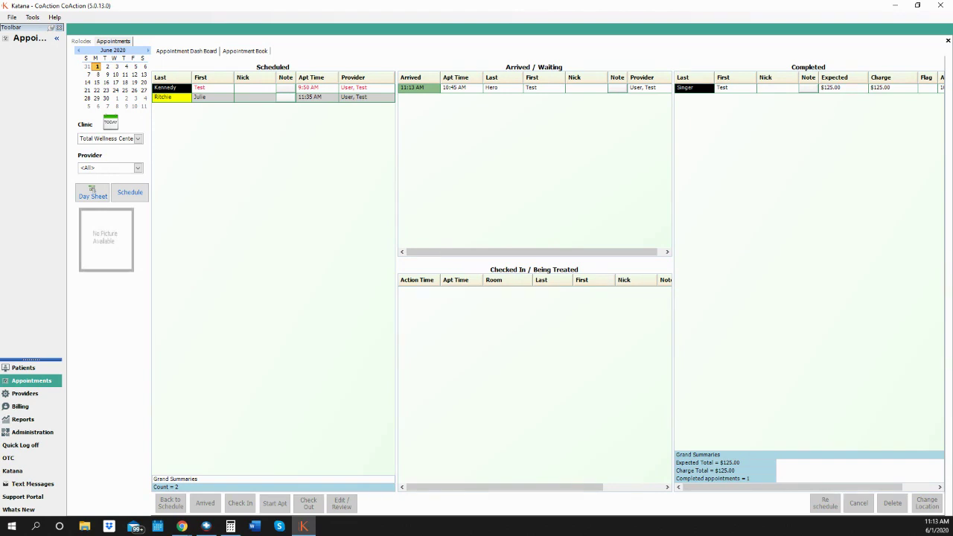
{"action": "left_click", "coordinate": [182, 526]}
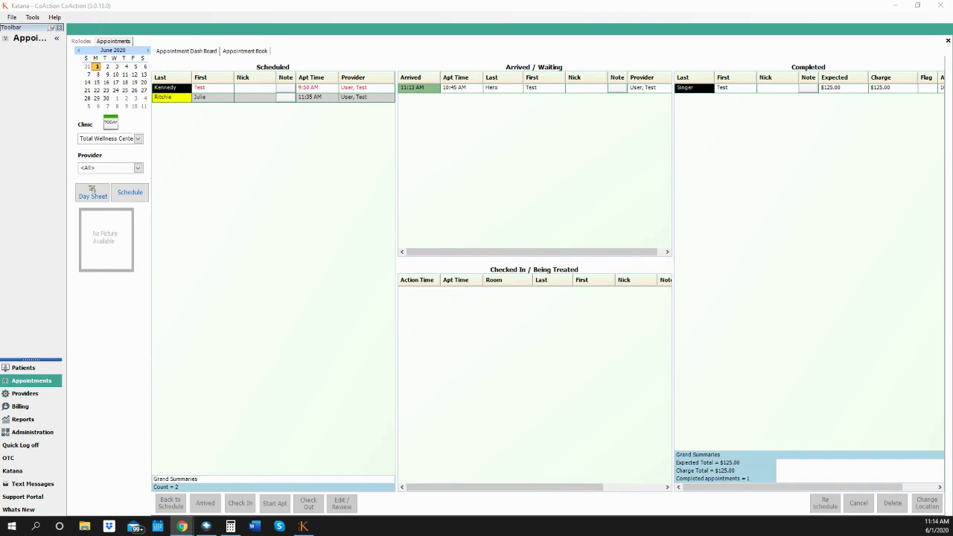
Check in the scheduled 11:35 AM appointment to Adj Room 1 and save it without a subjective note.
{"action": "left_click", "coordinate": [210, 102]}
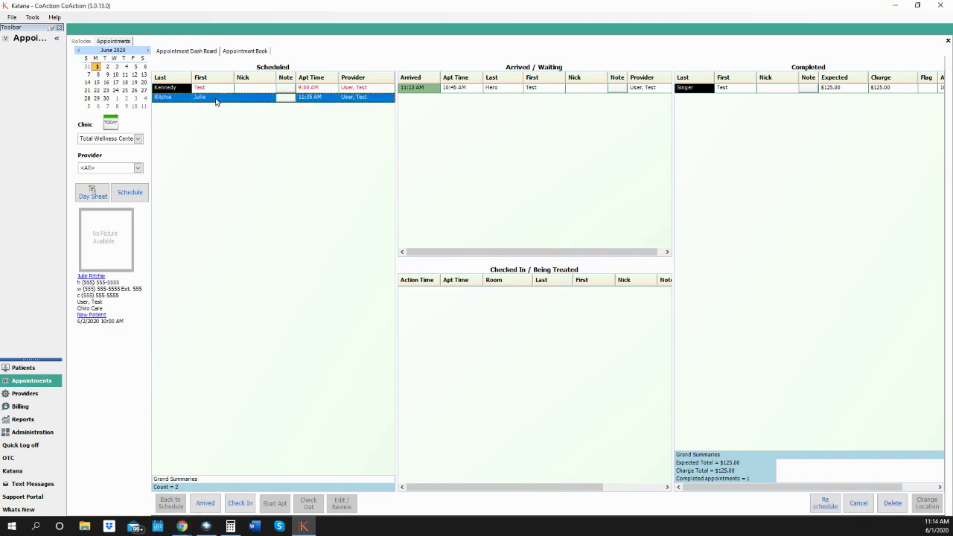
{"action": "right_click", "coordinate": [216, 99]}
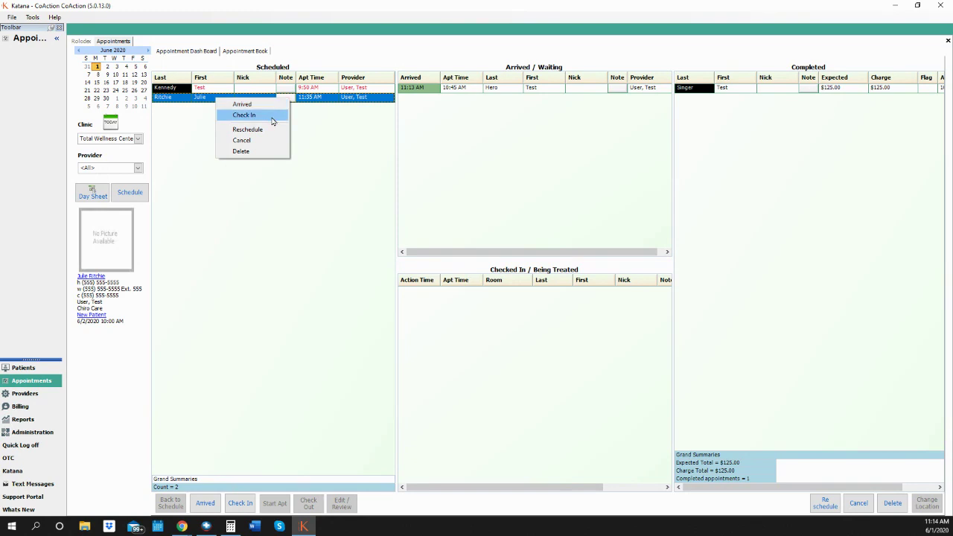
{"action": "left_click", "coordinate": [205, 103]}
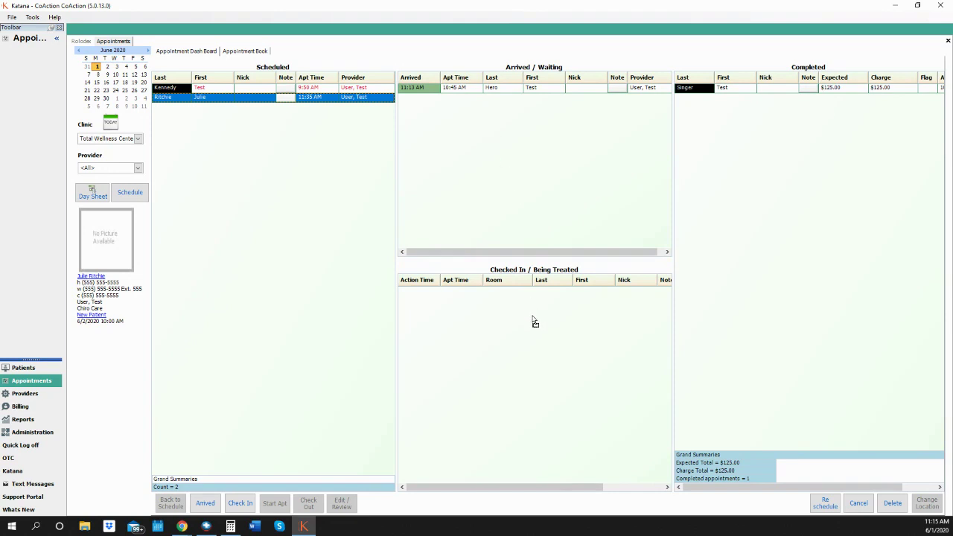
{"action": "left_click_drag", "start_coordinate": [535, 322], "coordinate": [534, 321]}
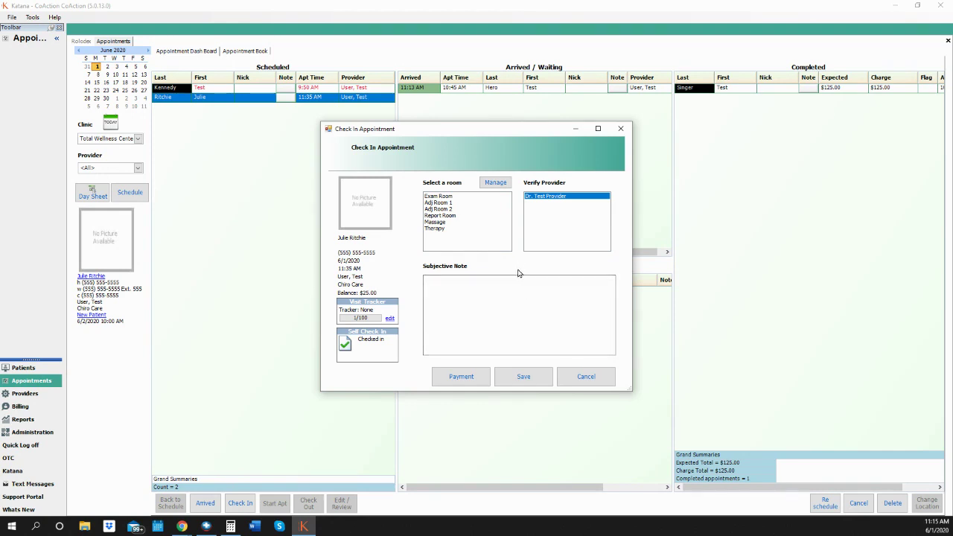
{"action": "left_click", "coordinate": [447, 204]}
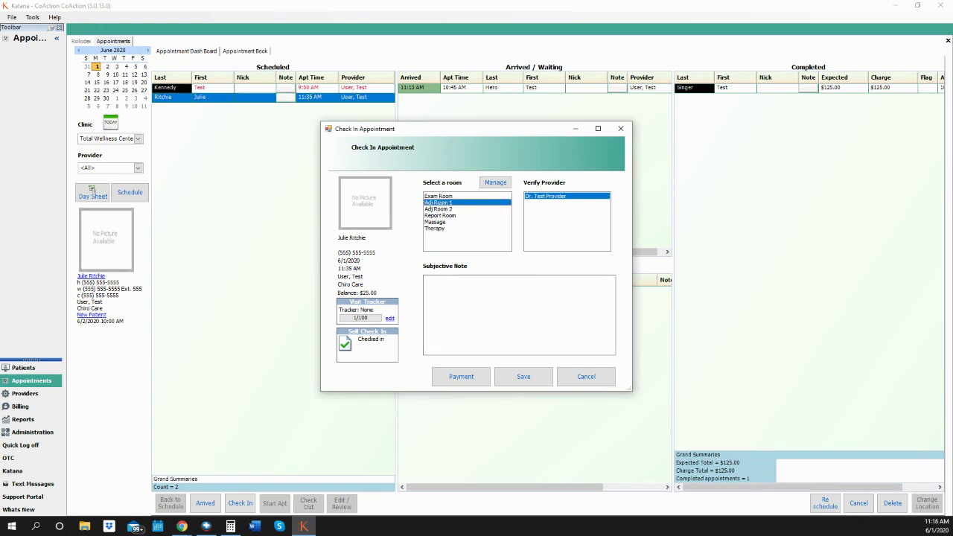
{"action": "key", "text": "alt+Tab"}
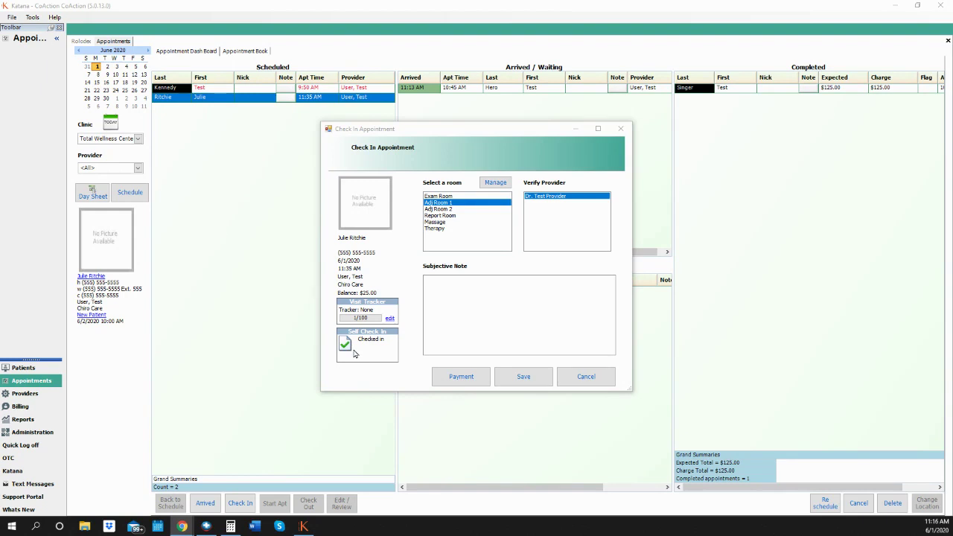
{"action": "left_click", "coordinate": [455, 287]}
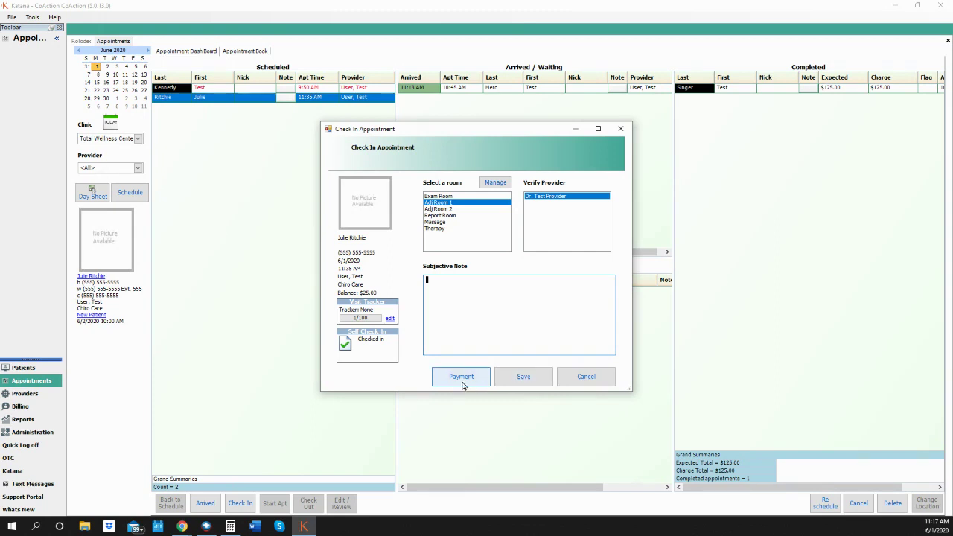
{"action": "left_click", "coordinate": [523, 380]}
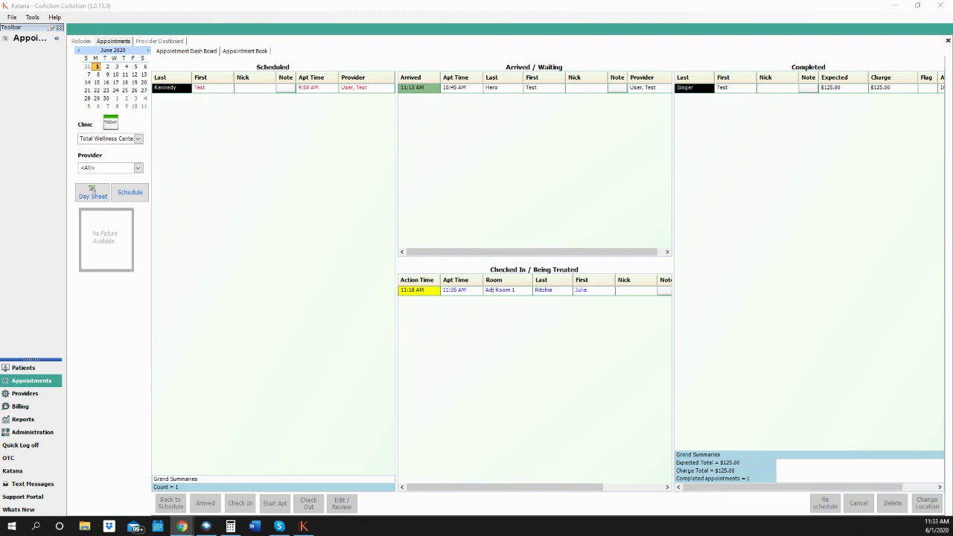
Open the checkout of the 11:35 AM appointment and review the Bulk Write-Off and Change Location options without applying them.
{"action": "left_click", "coordinate": [524, 291]}
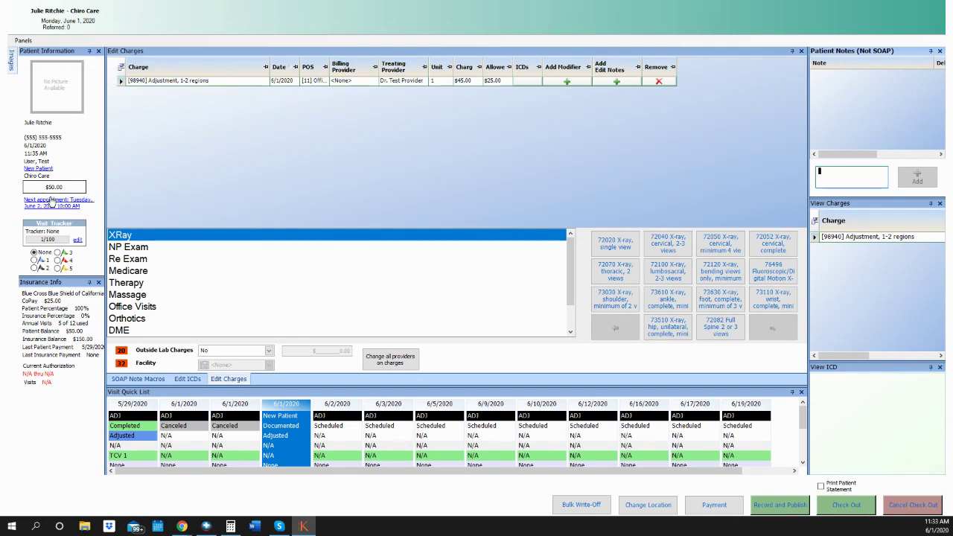
{"action": "left_click", "coordinate": [581, 505]}
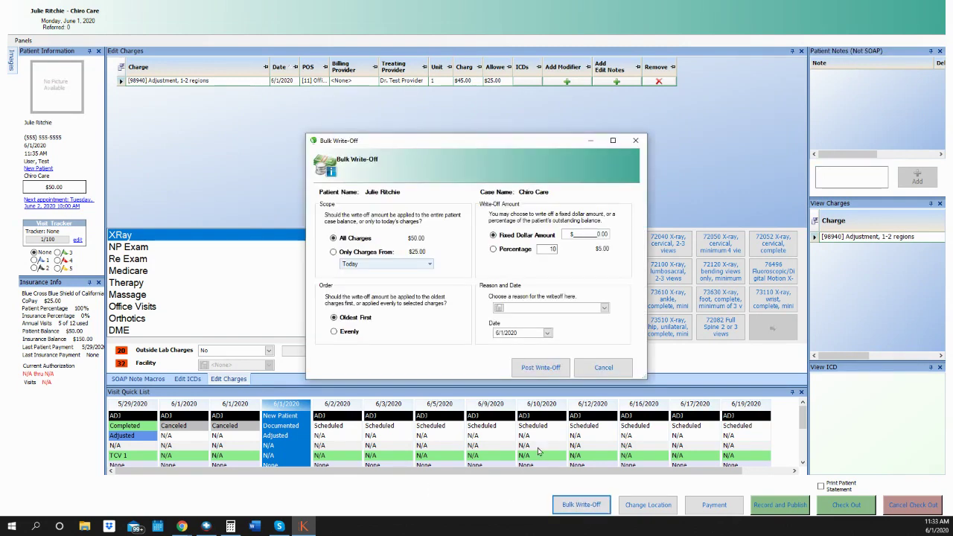
{"action": "left_click", "coordinate": [365, 253]}
{"action": "left_click_drag", "start_coordinate": [590, 235], "coordinate": [621, 236]}
{"action": "left_click", "coordinate": [604, 367]}
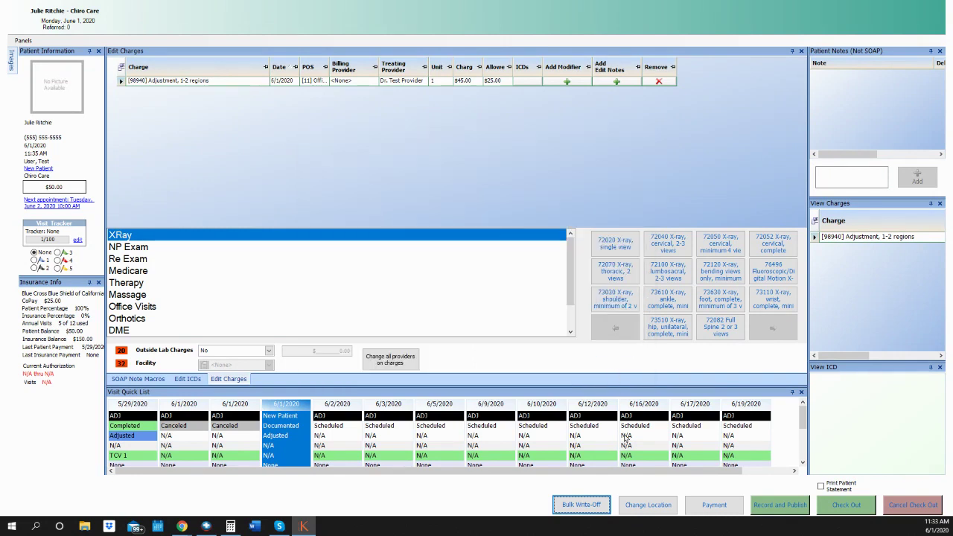
{"action": "left_click", "coordinate": [668, 508]}
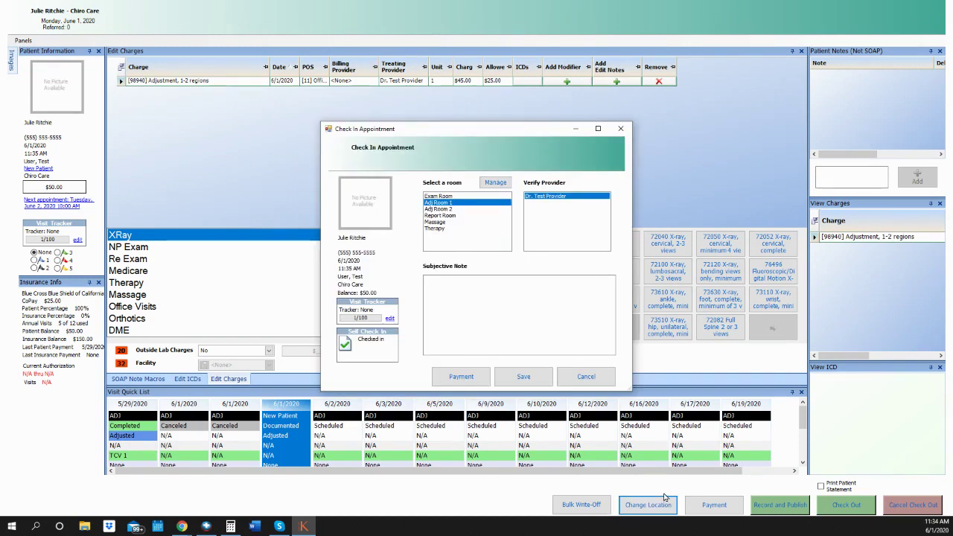
{"action": "left_click", "coordinate": [595, 384]}
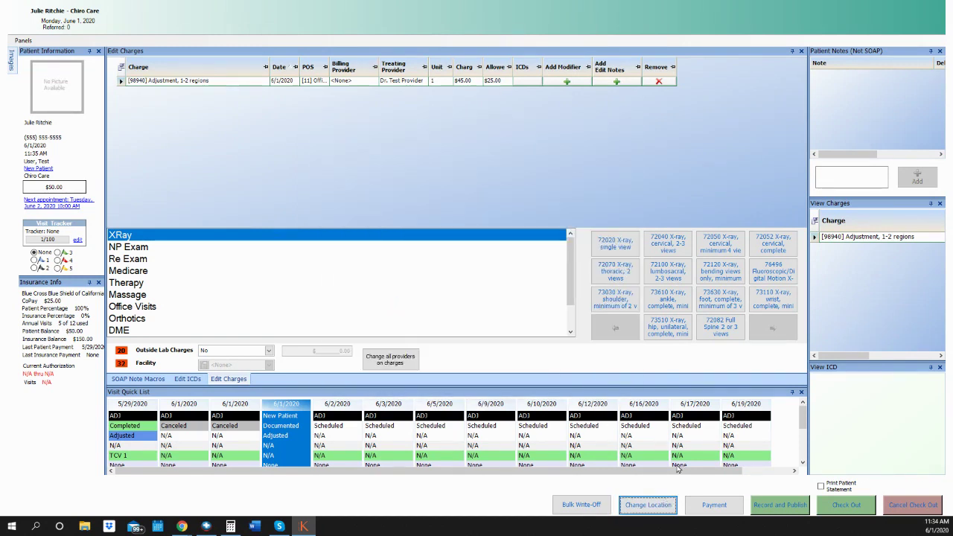
Review the patient payment form, cancel it without posting, and check out the 11:35 AM appointment.
{"action": "left_click", "coordinate": [714, 505]}
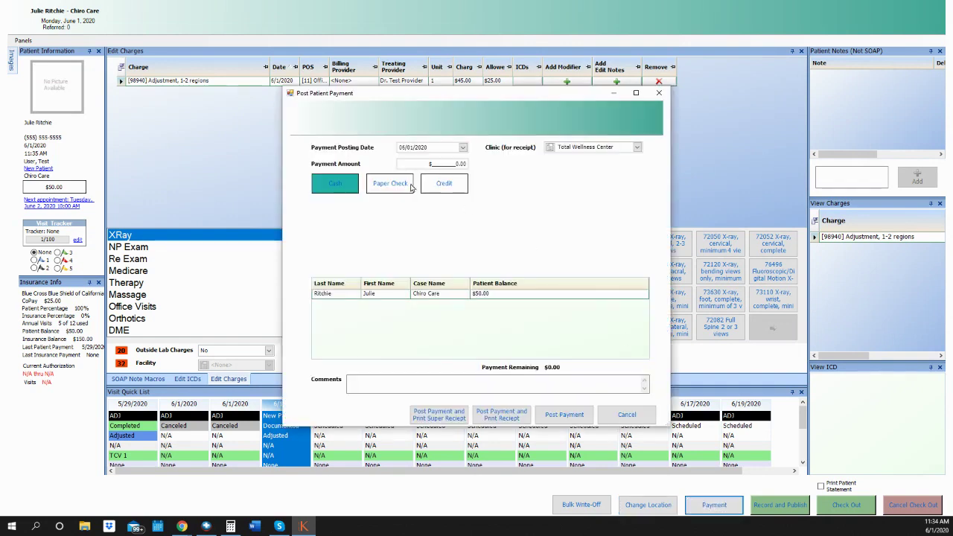
{"action": "left_click", "coordinate": [450, 164]}
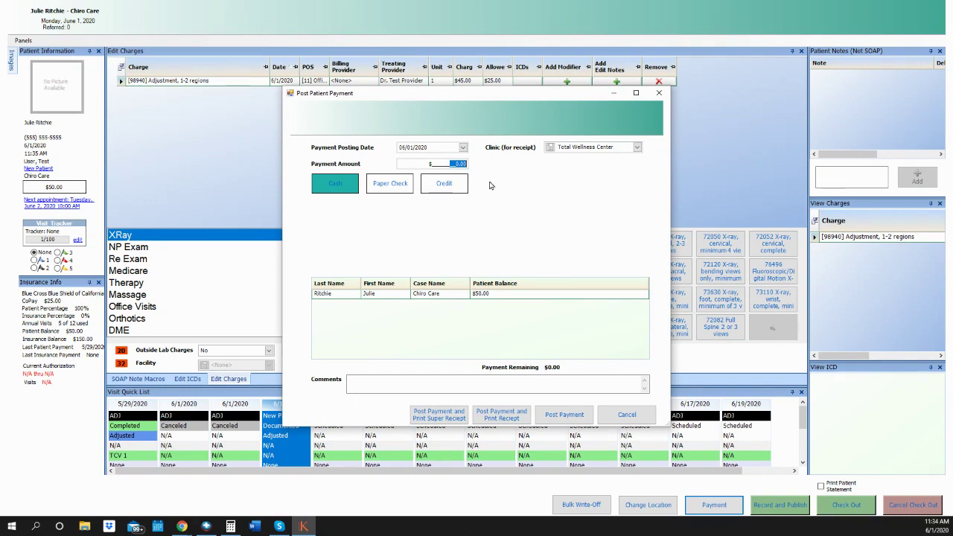
{"action": "left_click", "coordinate": [627, 415]}
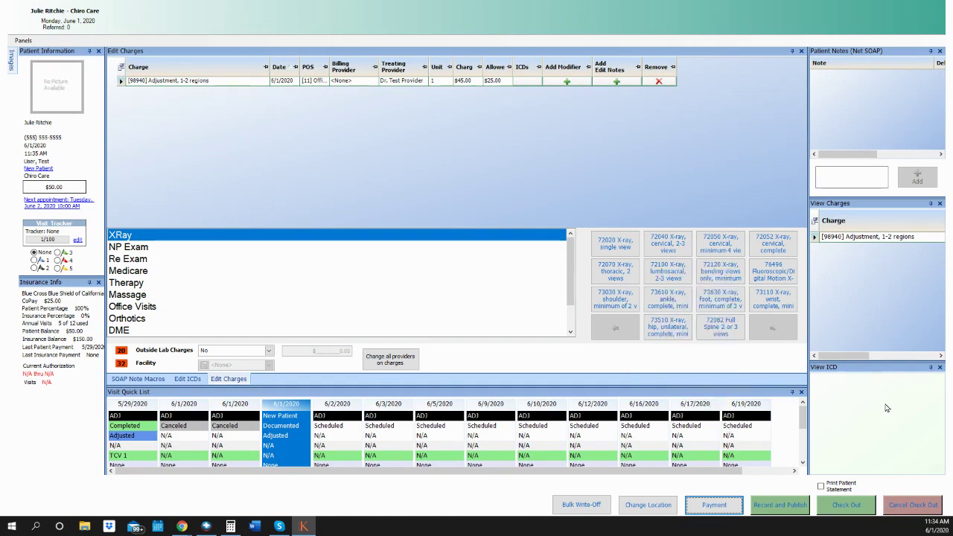
{"action": "left_click", "coordinate": [848, 507]}
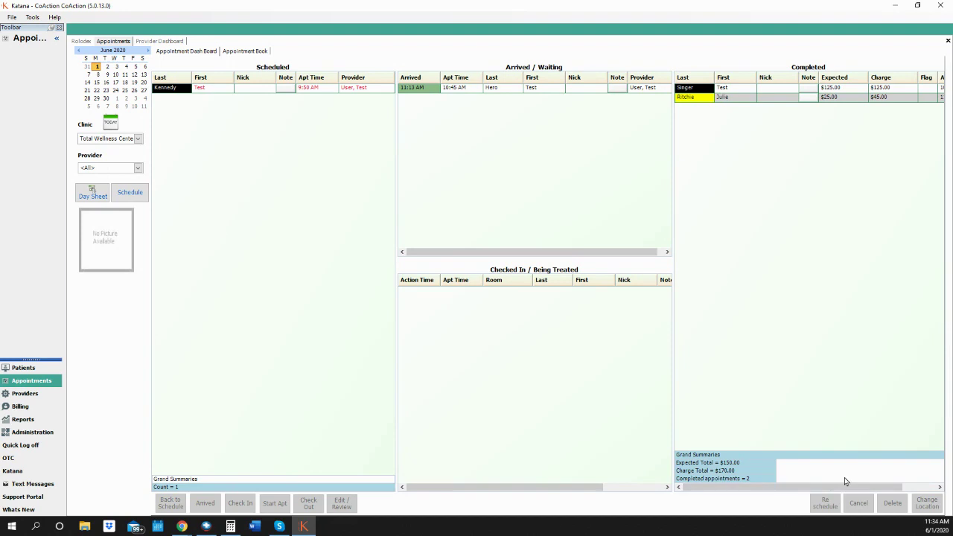
Check in the 10:45 AM appointment from Arrived / Waiting to Adj Room 1 and save it.
{"action": "left_click", "coordinate": [480, 91]}
{"action": "double_click", "coordinate": [483, 95]}
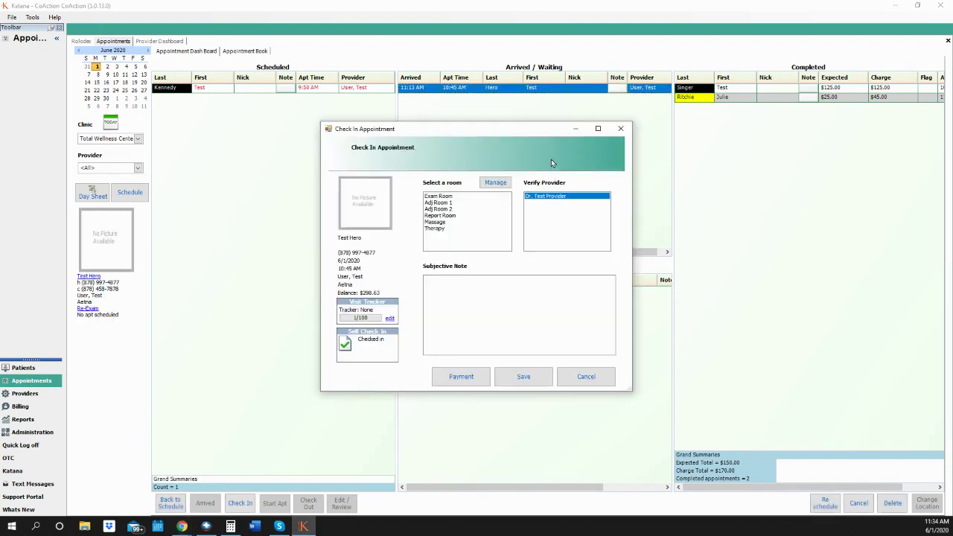
{"action": "left_click", "coordinate": [451, 204]}
{"action": "left_click", "coordinate": [524, 376]}
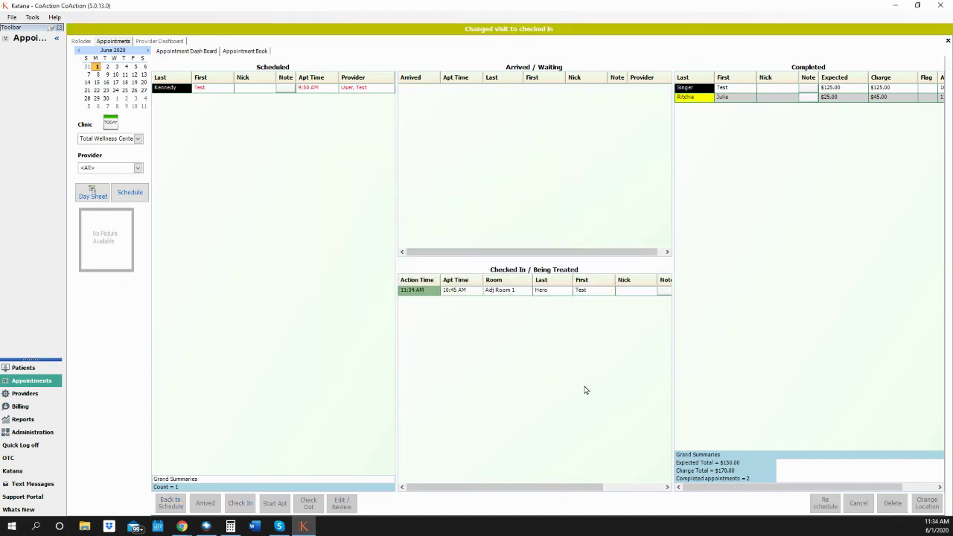
Save the 10:45 AM visit with its existing adjustment charge and check the appointment out.
{"action": "left_click", "coordinate": [505, 291]}
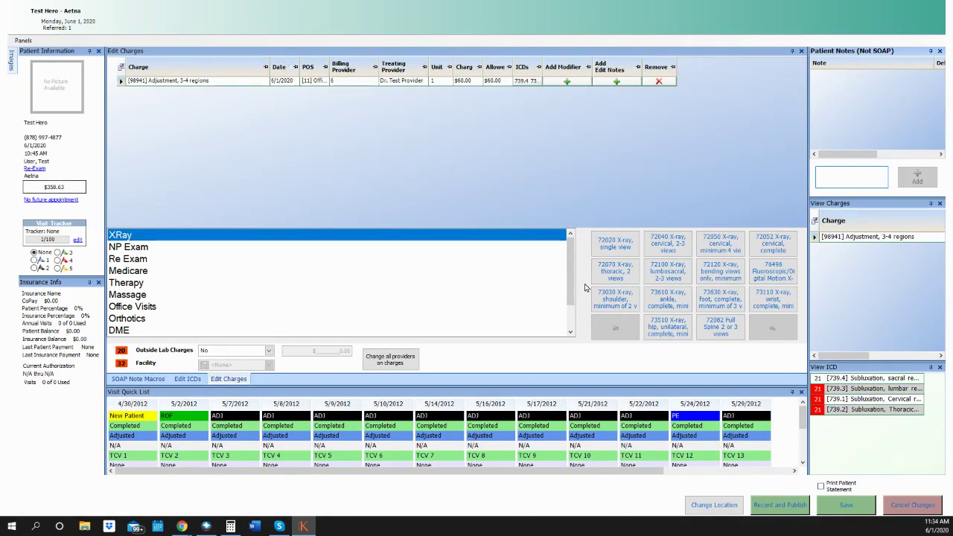
{"action": "left_click", "coordinate": [854, 511]}
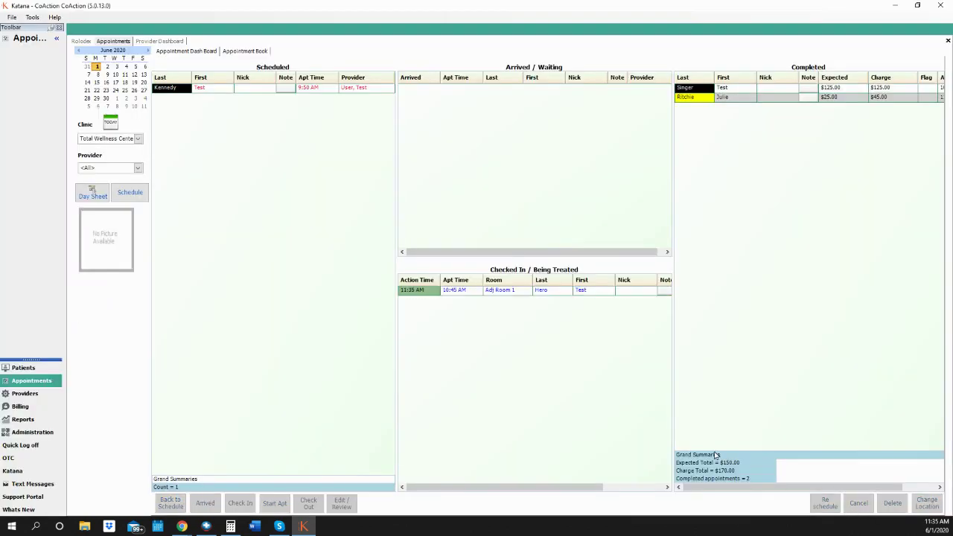
{"action": "left_click", "coordinate": [524, 292]}
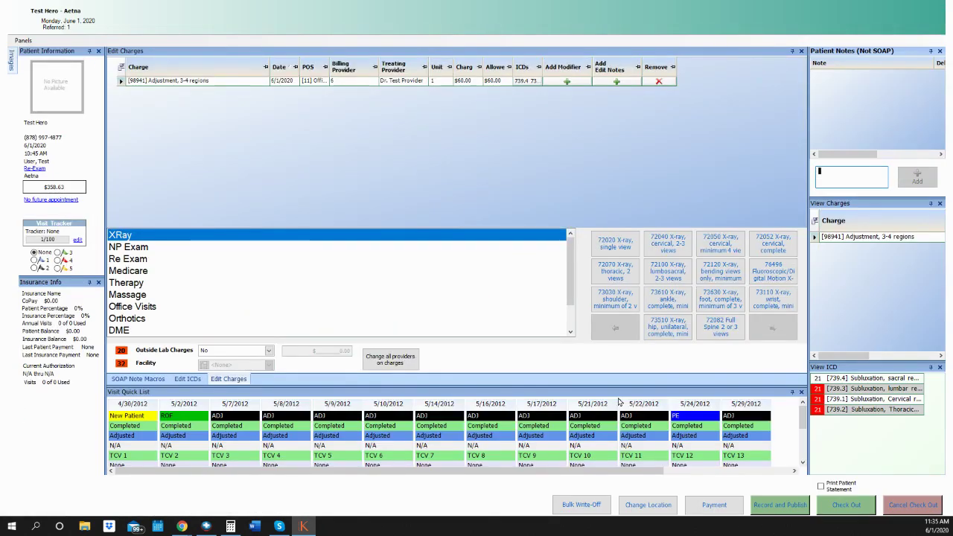
{"action": "left_click", "coordinate": [847, 506]}
{"action": "left_click", "coordinate": [181, 527]}
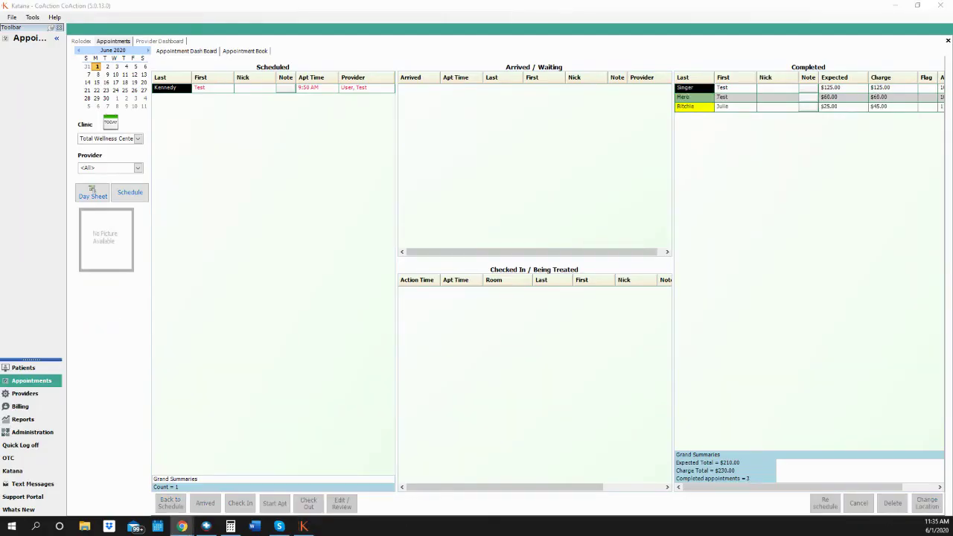